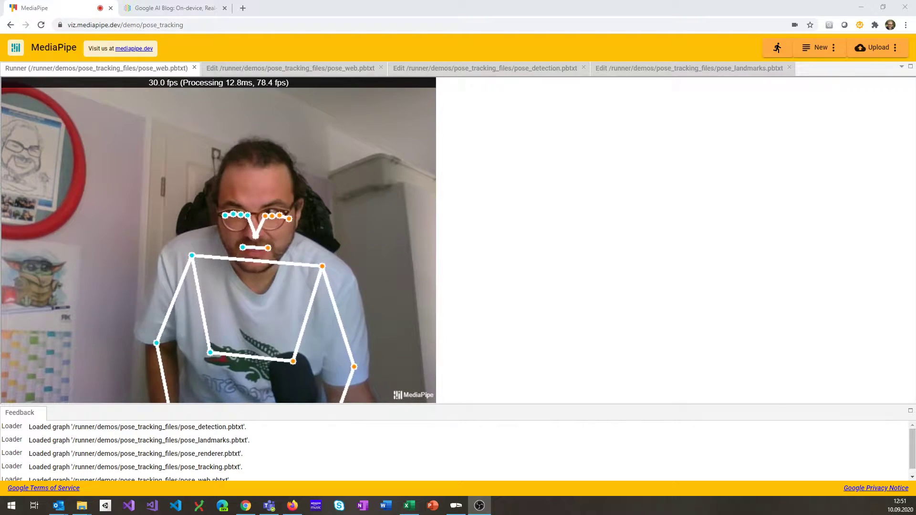
Step: Switch to the Google AI Blog post on On-device, Real-time Body Pose Tracking
{"action": "left_click", "coordinate": [179, 9]}
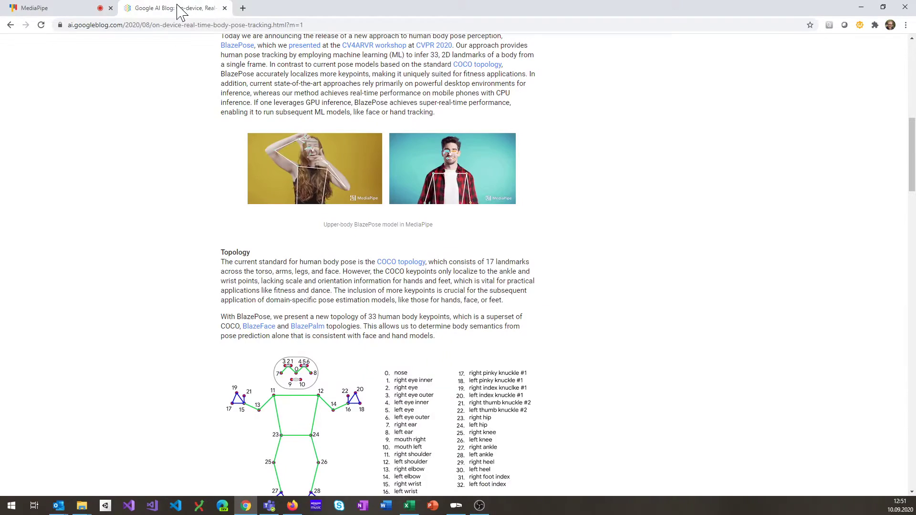
{"action": "scroll", "coordinate": [237, 155], "scroll_direction": "up", "scroll_amount": 5}
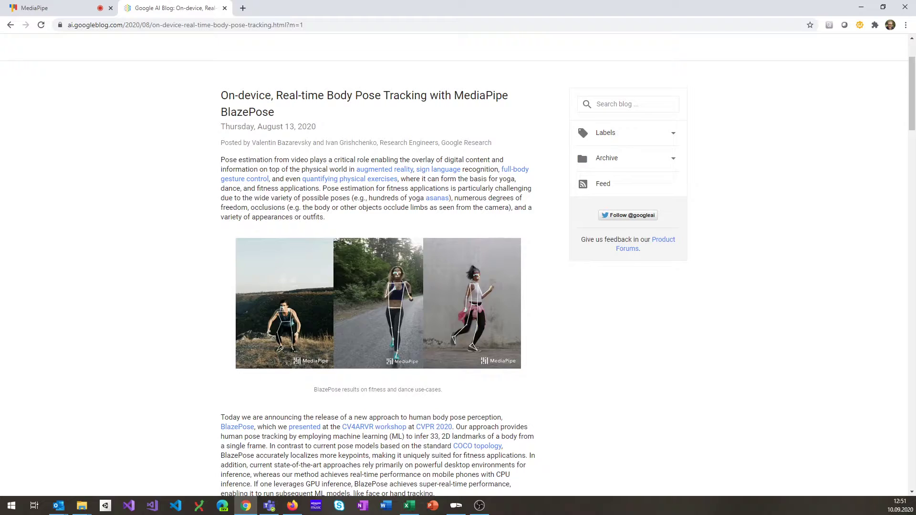
{"action": "scroll", "coordinate": [221, 164], "scroll_direction": "down", "scroll_amount": 1}
{"action": "scroll", "coordinate": [223, 171], "scroll_direction": "down", "scroll_amount": 1}
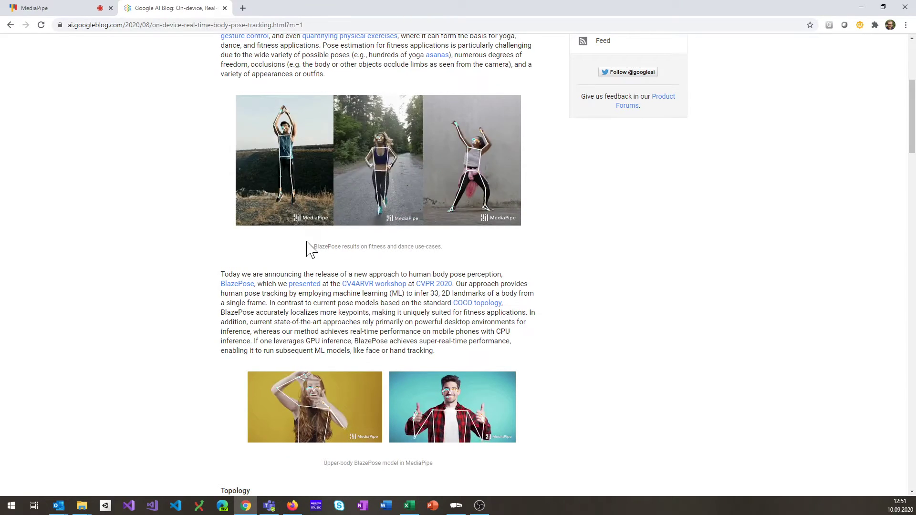
{"action": "scroll", "coordinate": [309, 250], "scroll_direction": "down", "scroll_amount": 1}
{"action": "scroll", "coordinate": [310, 250], "scroll_direction": "down", "scroll_amount": 1}
{"action": "scroll", "coordinate": [308, 251], "scroll_direction": "down", "scroll_amount": 2}
{"action": "scroll", "coordinate": [304, 258], "scroll_direction": "down", "scroll_amount": 1}
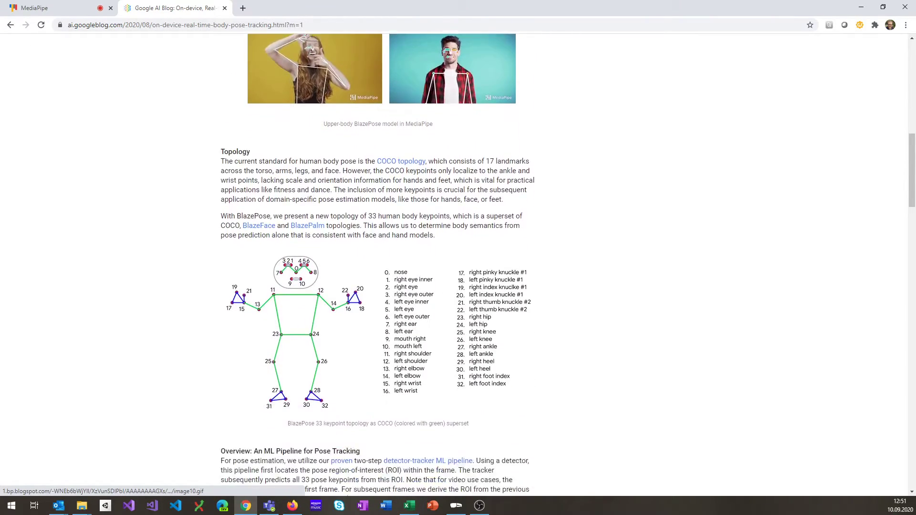
{"action": "scroll", "coordinate": [298, 271], "scroll_direction": "down", "scroll_amount": 1}
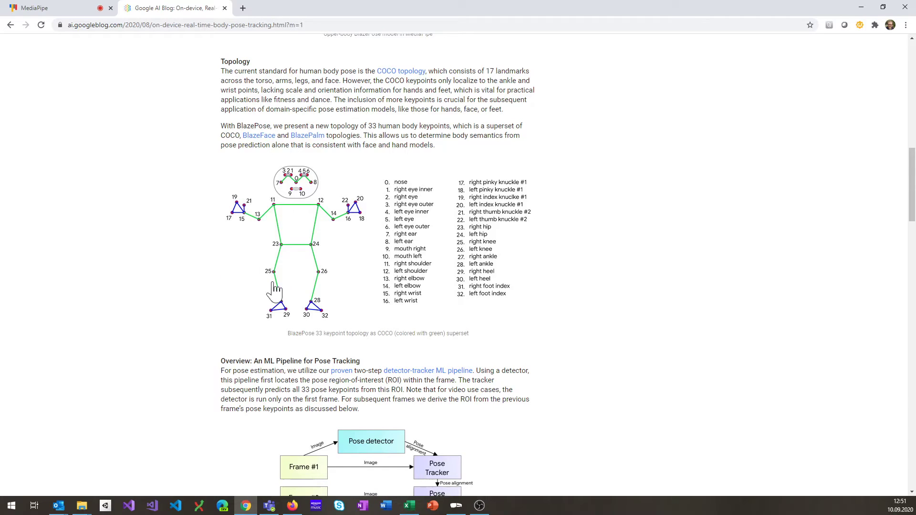
Step: Switch back to the MediaPipe Runner tab showing live pose landmarks over the presenter
{"action": "left_click", "coordinate": [47, 9]}
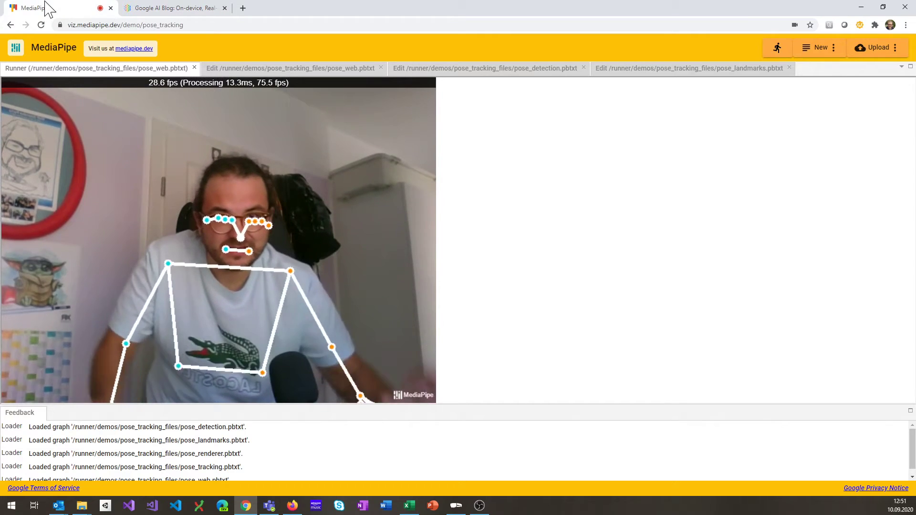